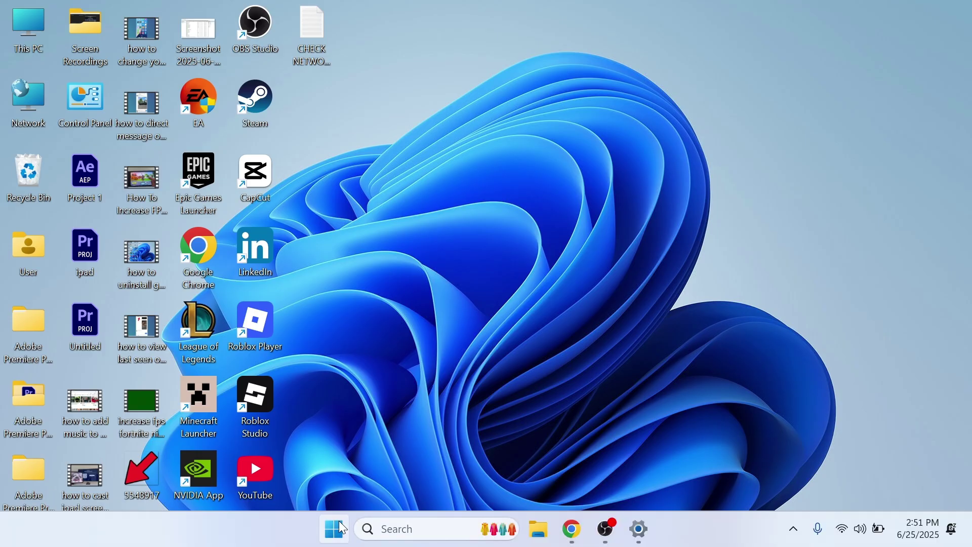
Open the Windows Start search to look up the Settings app.
left_click(334, 529)
type("sett")
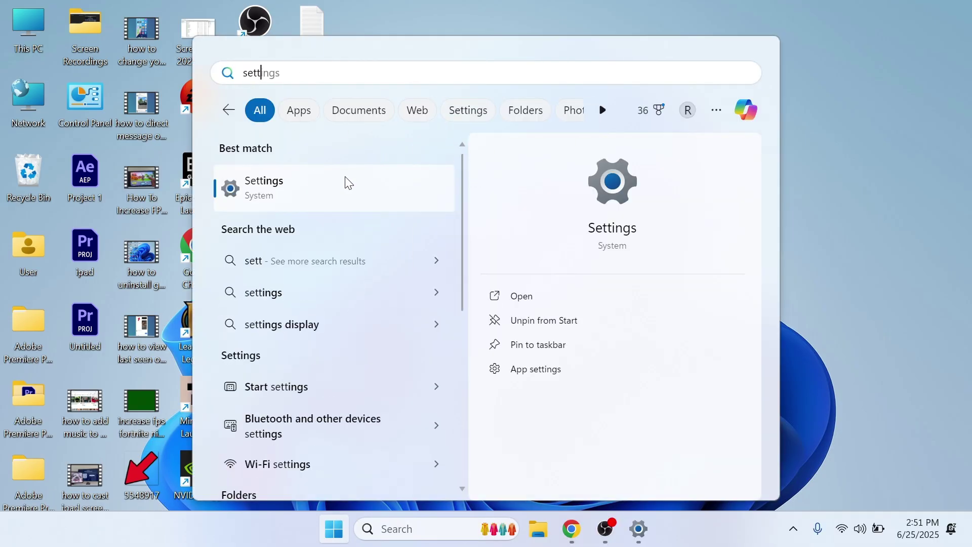
Launch Settings from the search results and go to System › Activation.
left_click(319, 190)
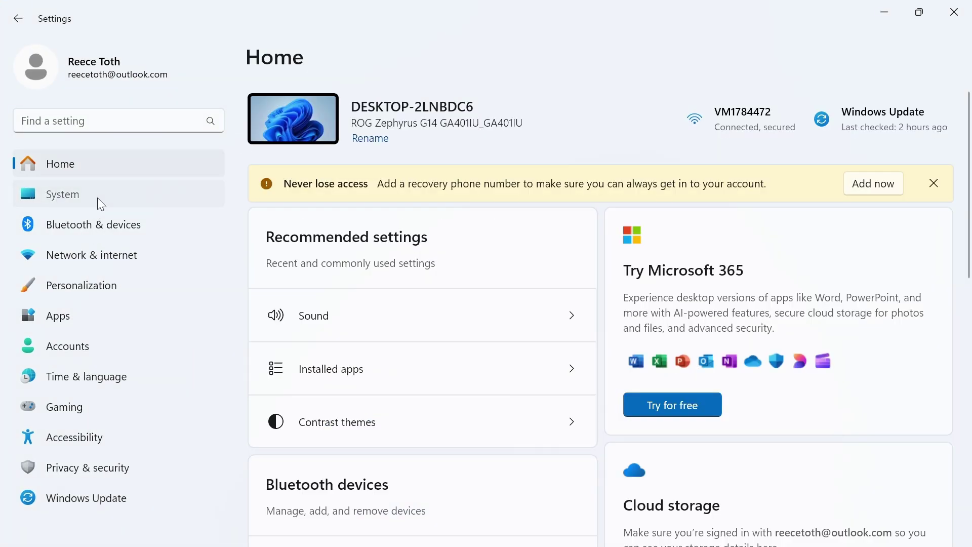
left_click(97, 197)
scroll(446, 242, "down", 3)
scroll(390, 411, "down", 2)
scroll(390, 410, "down", 2)
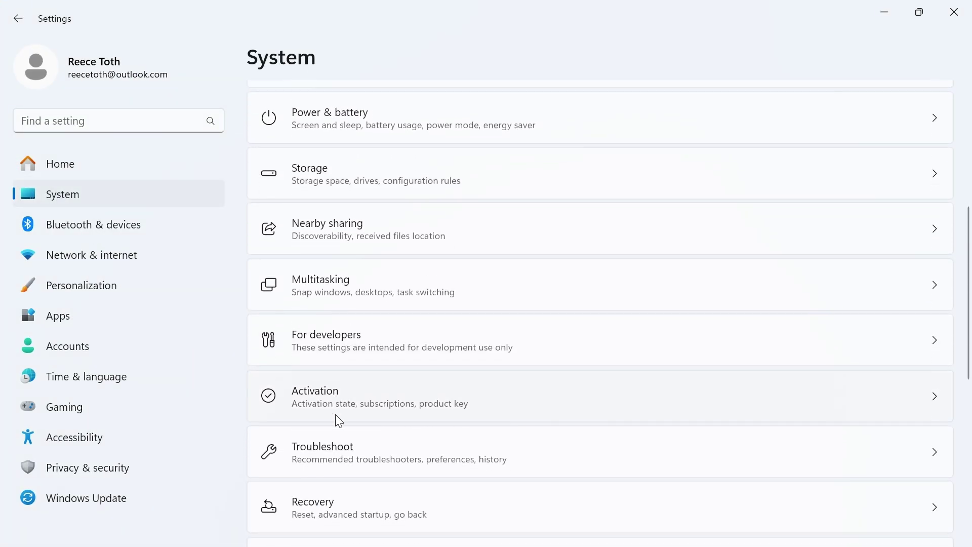
left_click(335, 341)
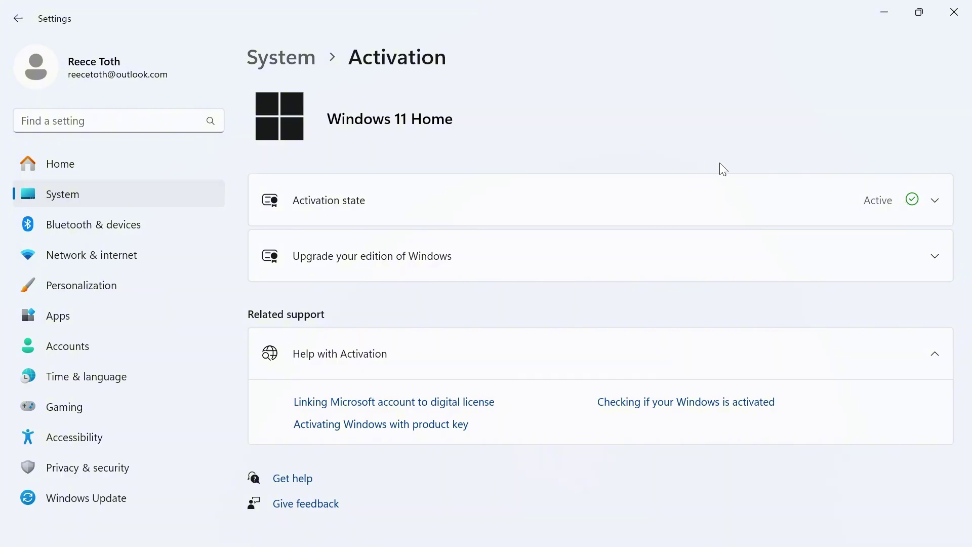
Expand Activation state and Upgrade your edition, then bring up the Change Product Key dialog.
left_click(935, 203)
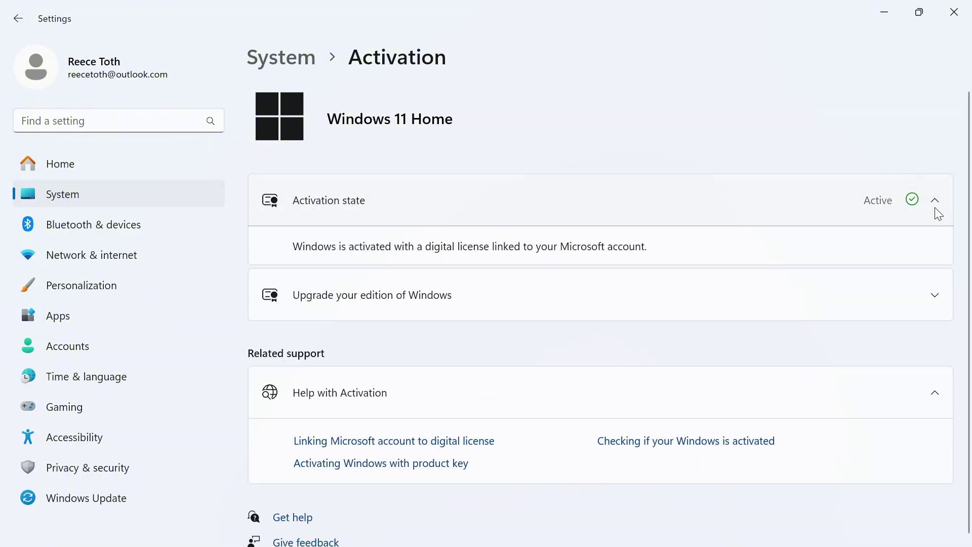
left_click(933, 292)
scroll(637, 255, "down", 1)
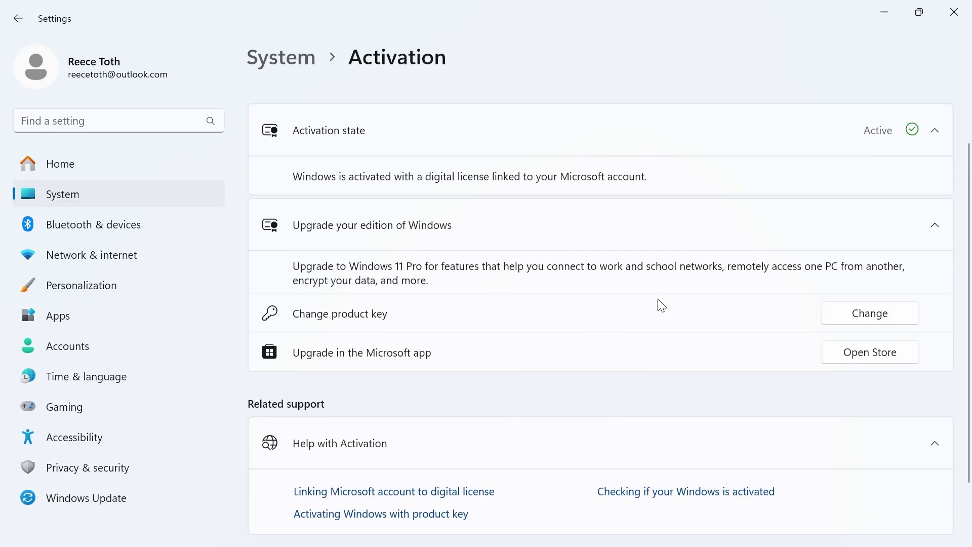
left_click(881, 311)
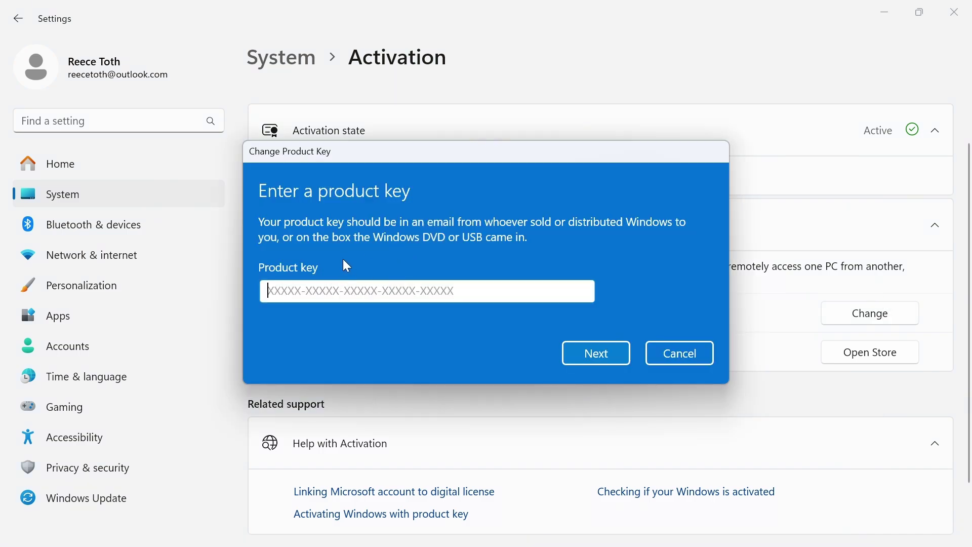
left_click(404, 244)
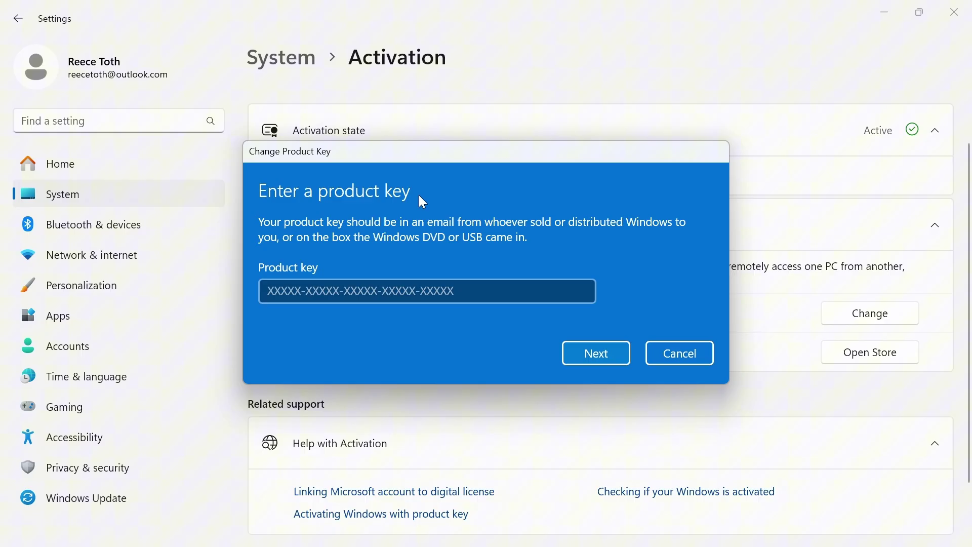
Search Google in Chrome for 'windows 11 home'.
left_click(578, 530)
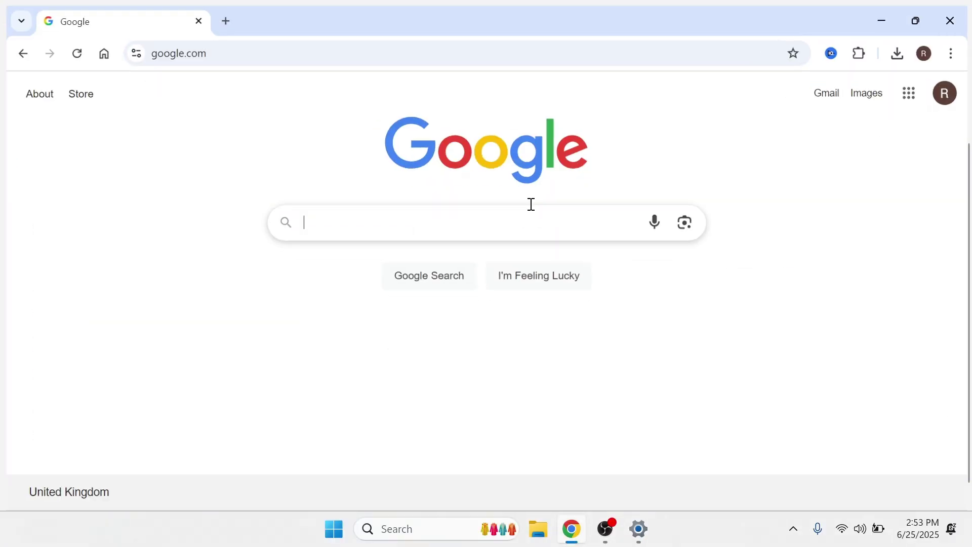
type("windows 11 home")
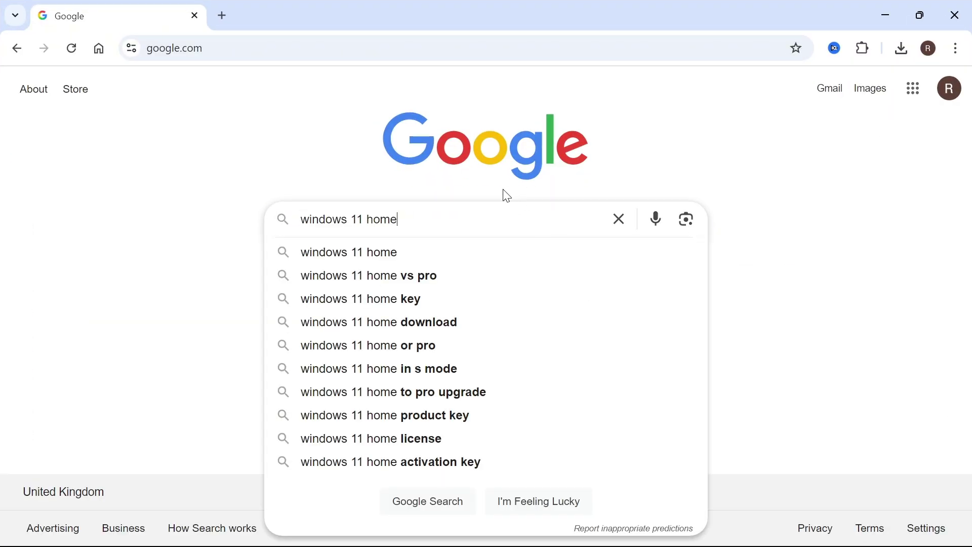
key("Return")
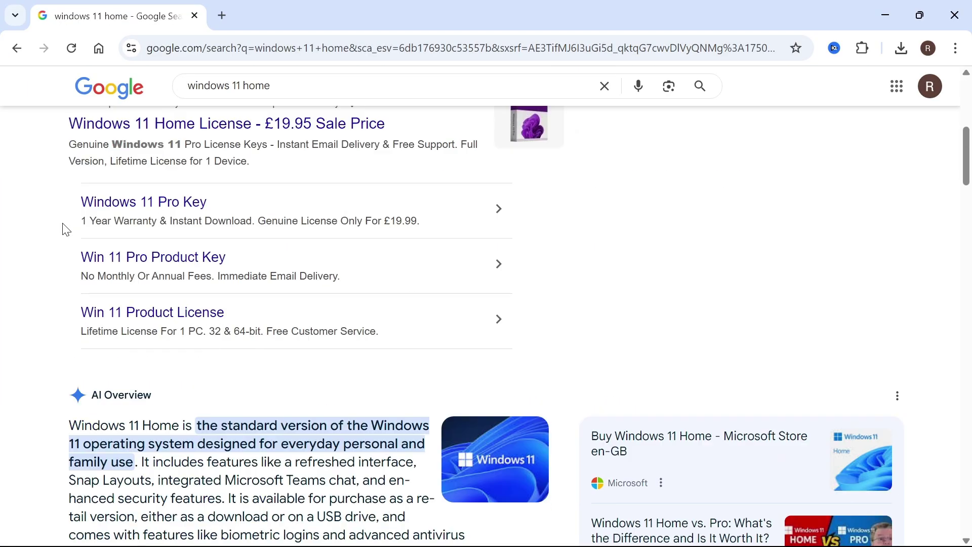
scroll(64, 228, "down", 5)
scroll(167, 260, "down", 1)
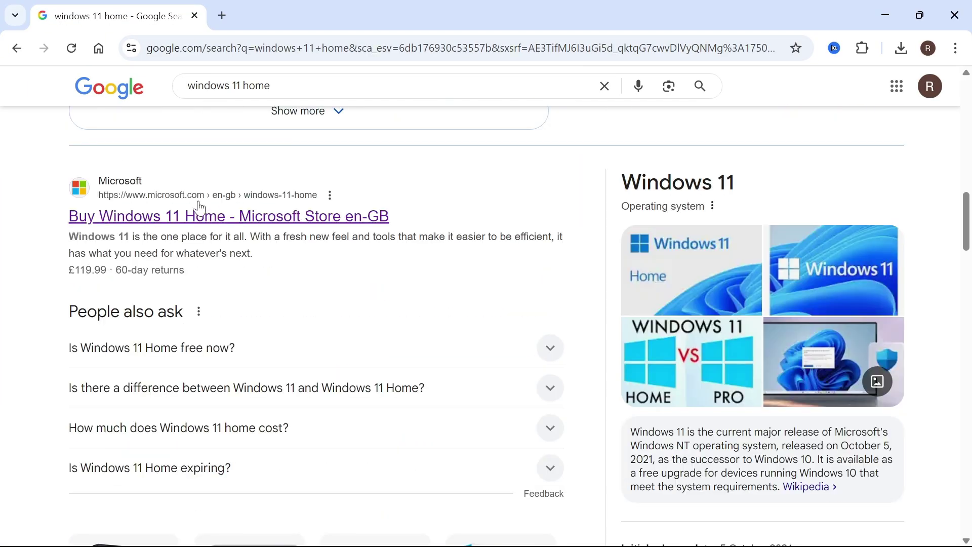
View the £119.99 Windows 11 Home (Download) Store listing, then return to the empty product key field.
left_click(160, 221)
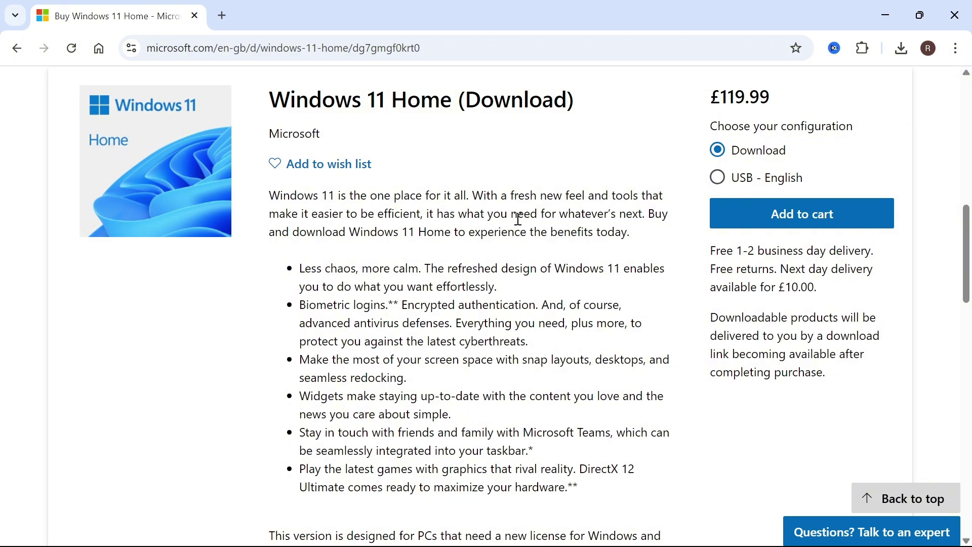
left_click(631, 536)
left_click(442, 291)
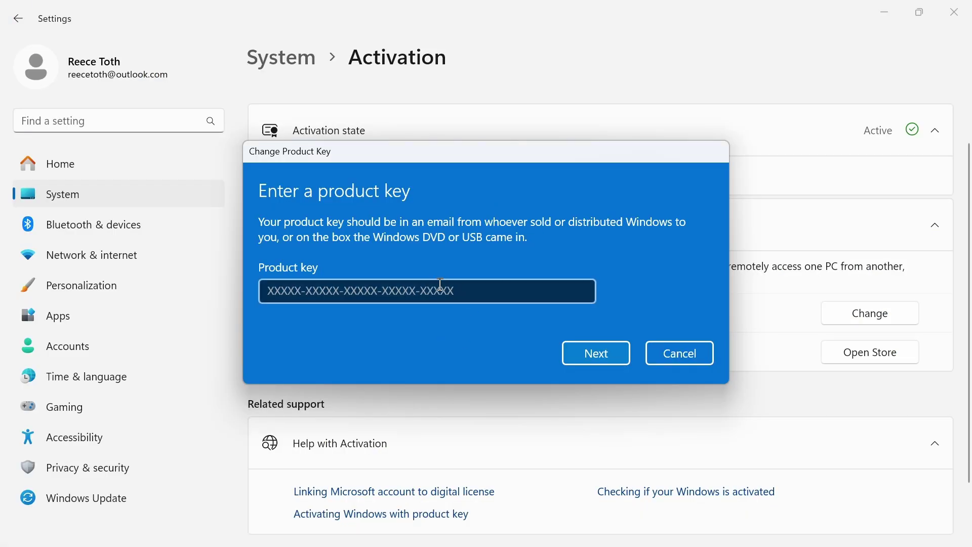